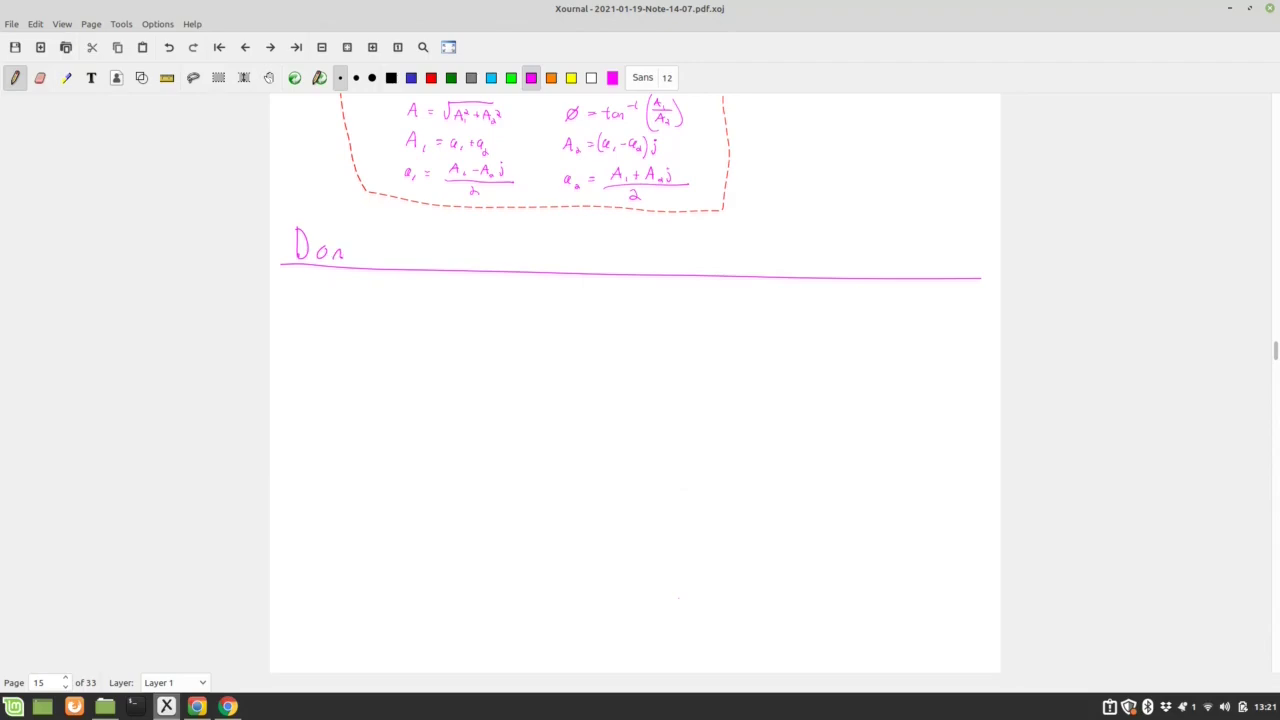
- Finish the handwritten 'Damping' heading and begin the bullet 'we want to …' beneath it
{"action": "mouse_move", "coordinate": [381, 264]}
{"action": "left_mouse_down"}
{"action": "mouse_move", "coordinate": [392, 262]}
{"action": "mouse_move", "coordinate": [376, 278]}
{"action": "mouse_move", "coordinate": [330, 262]}
{"action": "mouse_move", "coordinate": [304, 299]}
{"action": "mouse_move", "coordinate": [446, 310]}
{"action": "left_mouse_up"}
{"action": "left_click", "coordinate": [376, 303]}
{"action": "left_click_drag", "start_coordinate": [442, 302], "coordinate": [591, 310]}
{"action": "left_click_drag", "start_coordinate": [596, 296], "coordinate": [596, 310]}
{"action": "left_click_drag", "start_coordinate": [591, 302], "coordinate": [654, 313]}
- Erase the wrong word 'extract' and complete the bullet with 'energy from the system'
{"action": "key", "text": "ctrl+shift+e"}
{"action": "mouse_move", "coordinate": [590, 306]}
{"action": "left_mouse_down"}
{"action": "mouse_move", "coordinate": [507, 303]}
{"action": "mouse_move", "coordinate": [649, 315]}
{"action": "mouse_move", "coordinate": [649, 303]}
{"action": "mouse_move", "coordinate": [582, 307]}
{"action": "mouse_move", "coordinate": [664, 312]}
{"action": "left_mouse_up"}
{"action": "key", "text": "ctrl+shift+p"}
{"action": "key", "text": "ctrl+shift+e"}
{"action": "key", "text": "ctrl+shift+p"}
{"action": "left_click_drag", "start_coordinate": [662, 304], "coordinate": [687, 307]}
{"action": "left_click_drag", "start_coordinate": [689, 303], "coordinate": [730, 310]}
{"action": "left_click_drag", "start_coordinate": [726, 302], "coordinate": [737, 301]}
{"action": "left_click_drag", "start_coordinate": [742, 302], "coordinate": [756, 309]}
{"action": "left_click_drag", "start_coordinate": [757, 304], "coordinate": [830, 316]}
{"action": "left_click_drag", "start_coordinate": [826, 306], "coordinate": [854, 310]}
{"action": "left_click_drag", "start_coordinate": [850, 306], "coordinate": [864, 314]}
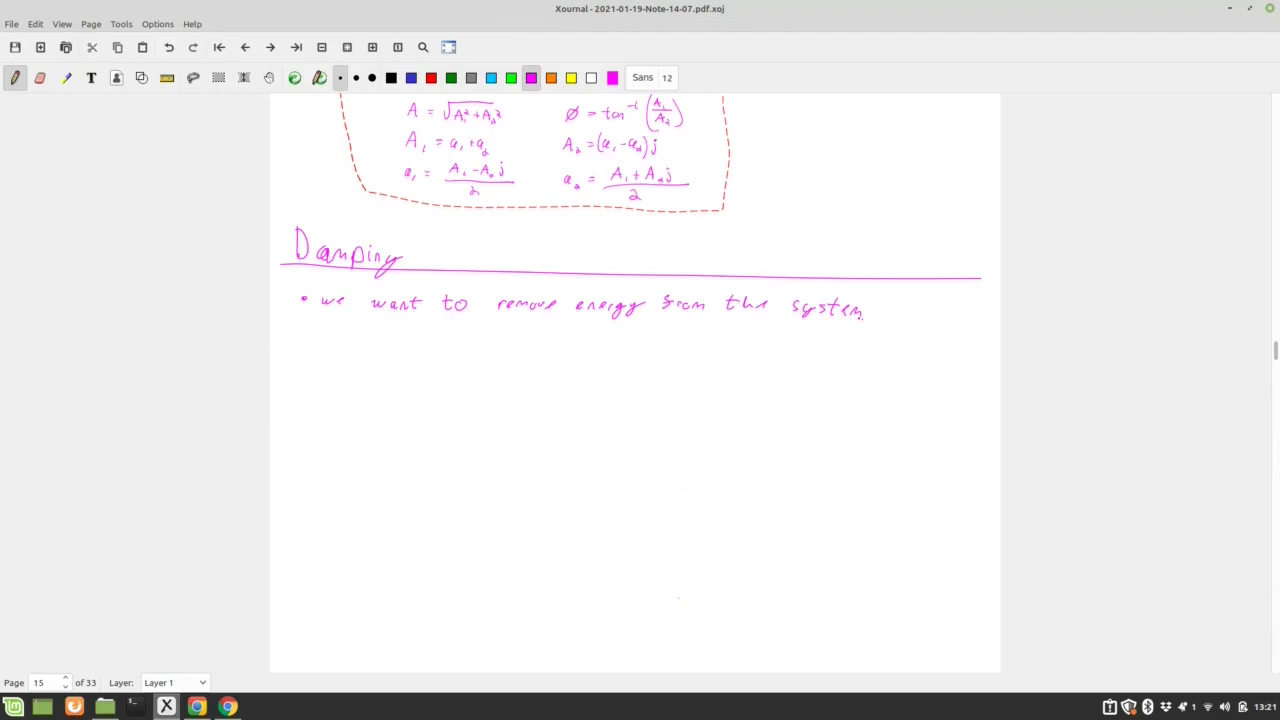
- Draw the first graph's axes and a steady oscillation, redrawing one bad wave stroke
{"action": "left_click_drag", "start_coordinate": [337, 356], "coordinate": [338, 455]}
{"action": "left_click_drag", "start_coordinate": [331, 405], "coordinate": [515, 397]}
{"action": "mouse_move", "coordinate": [337, 402]}
{"action": "left_mouse_down"}
{"action": "mouse_move", "coordinate": [365, 382]}
{"action": "mouse_move", "coordinate": [375, 424]}
{"action": "left_mouse_up"}
{"action": "left_click", "coordinate": [168, 47]}
{"action": "mouse_move", "coordinate": [338, 372]}
{"action": "left_mouse_down"}
{"action": "mouse_move", "coordinate": [380, 419]}
{"action": "mouse_move", "coordinate": [416, 381]}
{"action": "mouse_move", "coordinate": [431, 417]}
{"action": "mouse_move", "coordinate": [500, 410]}
{"action": "left_mouse_up"}
- Draw a second set of axes with a decaying wave on them
{"action": "left_click_drag", "start_coordinate": [598, 360], "coordinate": [602, 432]}
{"action": "left_click_drag", "start_coordinate": [594, 396], "coordinate": [762, 391]}
{"action": "mouse_move", "coordinate": [600, 370]}
{"action": "left_mouse_down"}
{"action": "mouse_move", "coordinate": [662, 396]}
{"action": "mouse_move", "coordinate": [718, 390]}
{"action": "left_mouse_up"}
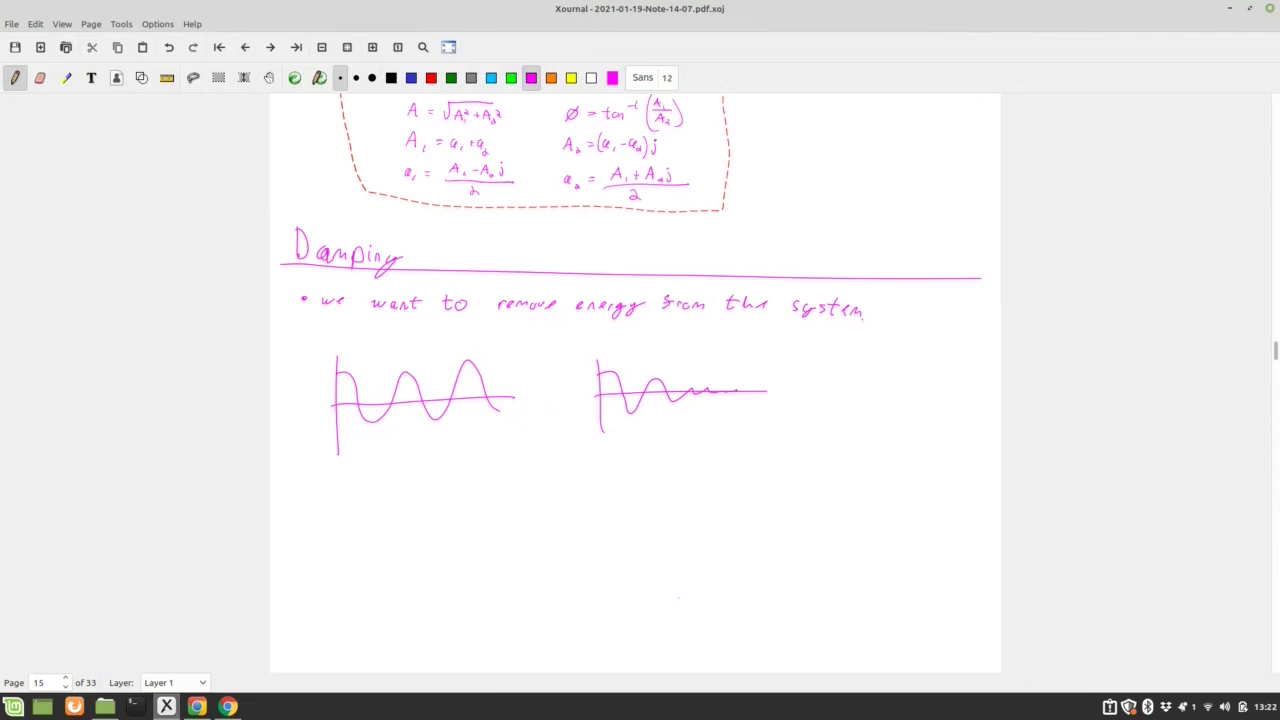
- Handwrite 'dash pot' below the two graphs, erasing the misdrawn letters after the d
{"action": "scroll", "coordinate": [635, 380], "scroll_direction": "down", "scroll_amount": 3}
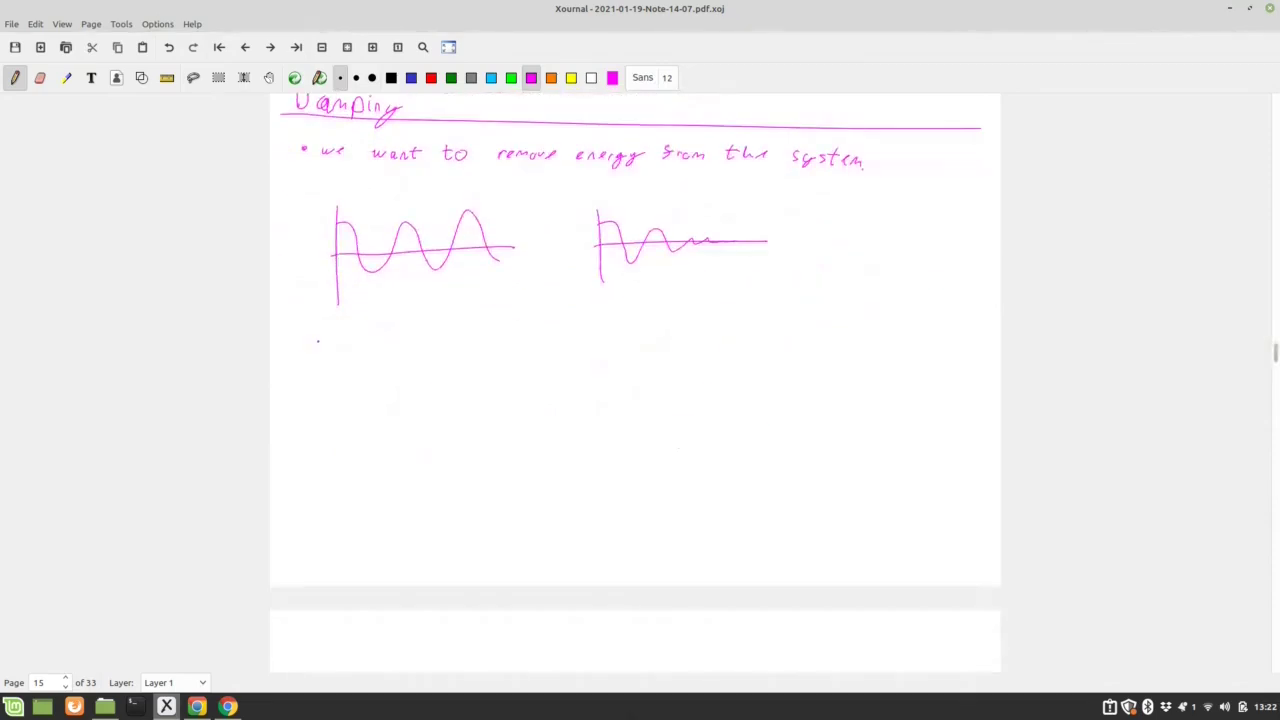
{"action": "left_click_drag", "start_coordinate": [314, 348], "coordinate": [333, 359]}
{"action": "left_click", "coordinate": [331, 365]}
{"action": "mouse_move", "coordinate": [348, 344]}
{"action": "left_mouse_down"}
{"action": "mouse_move", "coordinate": [348, 356]}
{"action": "mouse_move", "coordinate": [387, 366]}
{"action": "left_mouse_up"}
{"action": "left_click_drag", "start_coordinate": [388, 346], "coordinate": [419, 352]}
{"action": "left_click_drag", "start_coordinate": [416, 344], "coordinate": [430, 342]}
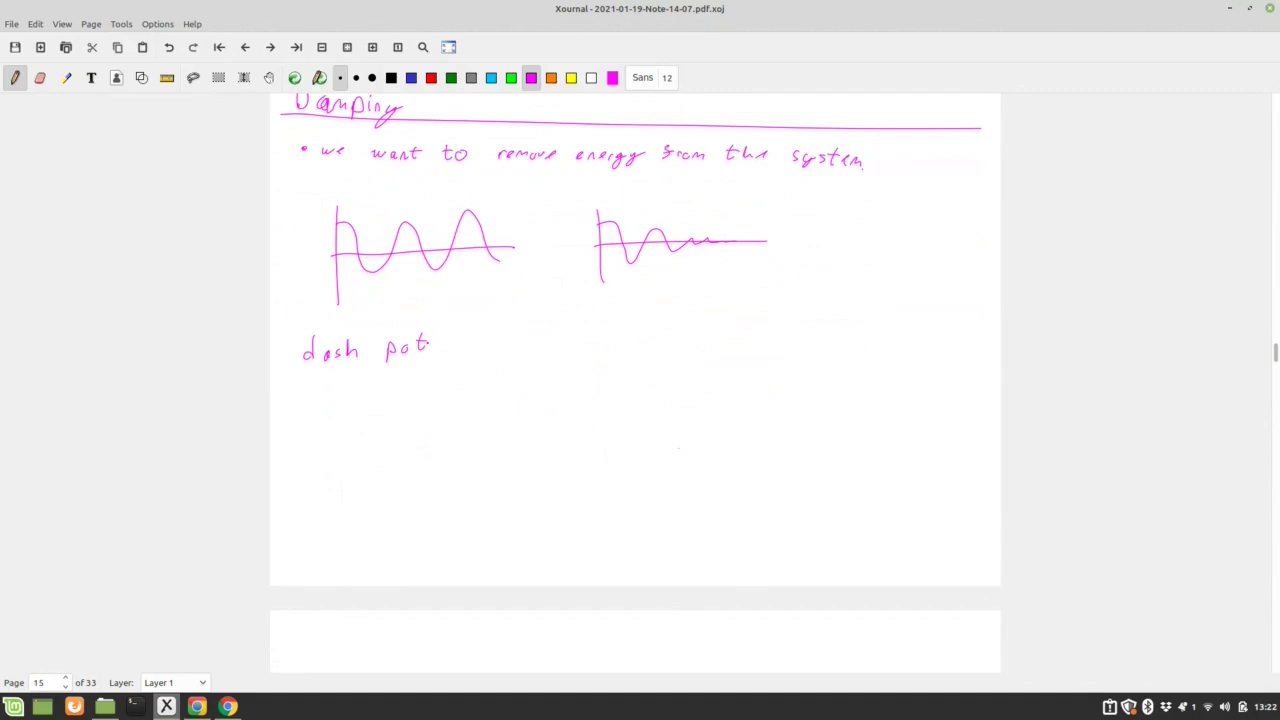
- Draw the hatched wall, cylinder and rod, an arrow above the rod, and write f_c beside it
{"action": "mouse_move", "coordinate": [527, 367]}
{"action": "left_mouse_down"}
{"action": "mouse_move", "coordinate": [526, 405]}
{"action": "mouse_move", "coordinate": [521, 381]}
{"action": "left_mouse_up"}
{"action": "mouse_move", "coordinate": [528, 381]}
{"action": "left_mouse_down"}
{"action": "mouse_move", "coordinate": [564, 374]}
{"action": "mouse_move", "coordinate": [561, 396]}
{"action": "mouse_move", "coordinate": [626, 383]}
{"action": "left_mouse_up"}
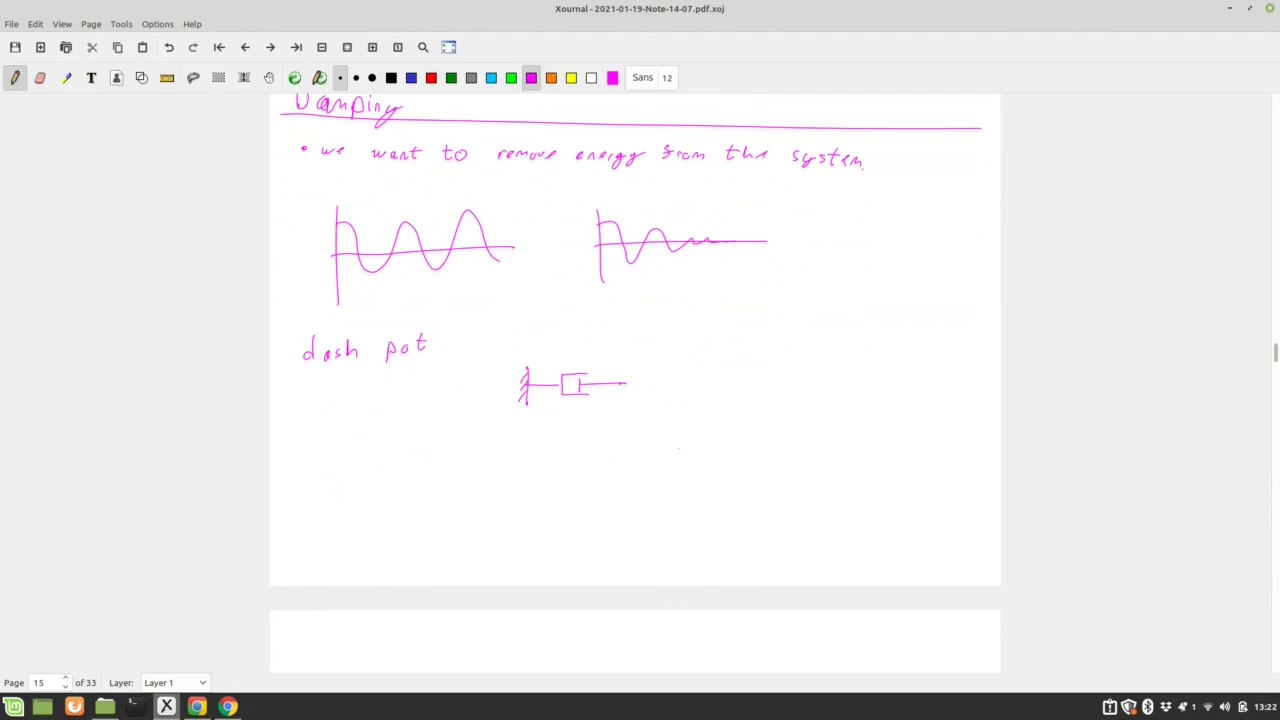
{"action": "mouse_move", "coordinate": [610, 350]}
{"action": "left_mouse_down"}
{"action": "mouse_move", "coordinate": [610, 366]}
{"action": "mouse_move", "coordinate": [663, 362]}
{"action": "left_mouse_up"}
{"action": "mouse_move", "coordinate": [653, 380]}
{"action": "left_mouse_down"}
{"action": "mouse_move", "coordinate": [641, 398]}
{"action": "mouse_move", "coordinate": [668, 406]}
{"action": "left_mouse_up"}
{"action": "left_click", "coordinate": [670, 396]}
- Write f_c = c·ẋ below the dashpot and erase the stray mark on the next page
{"action": "left_click_drag", "start_coordinate": [521, 624], "coordinate": [585, 627]}
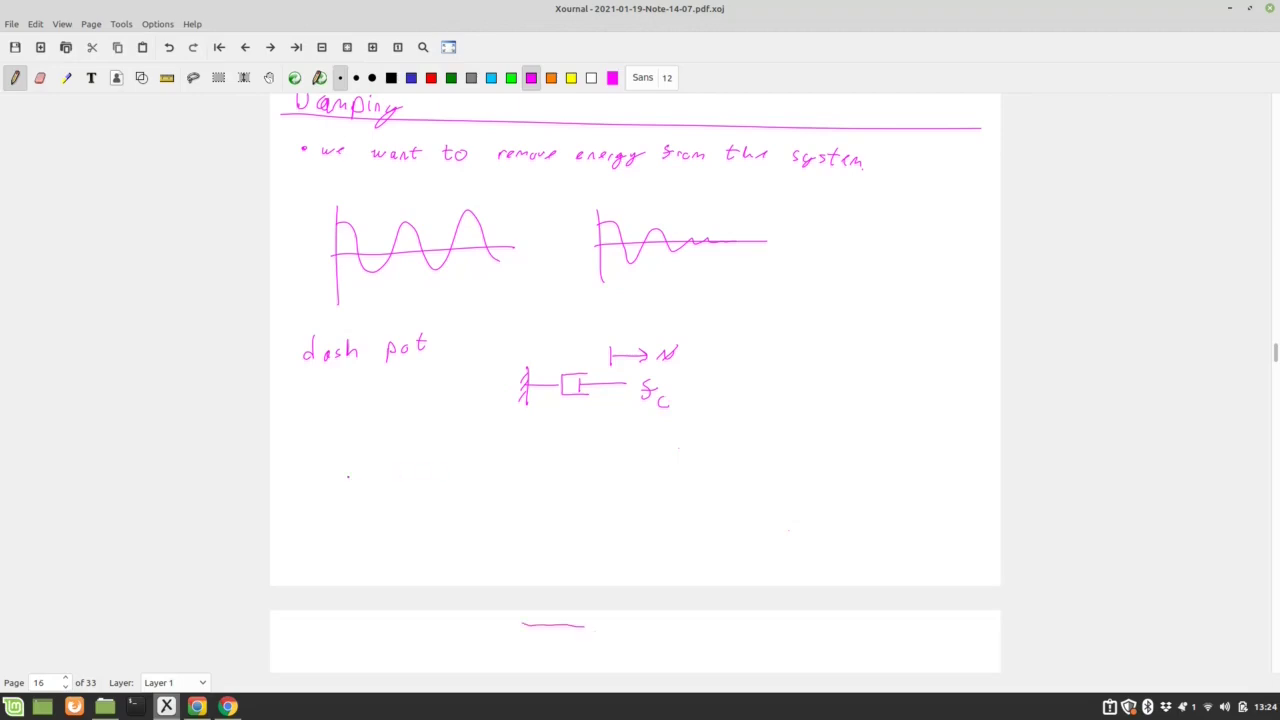
{"action": "mouse_move", "coordinate": [391, 481]}
{"action": "left_mouse_down"}
{"action": "mouse_move", "coordinate": [387, 501]}
{"action": "mouse_move", "coordinate": [398, 488]}
{"action": "left_mouse_up"}
{"action": "left_click_drag", "start_coordinate": [406, 495], "coordinate": [474, 493]}
{"action": "left_click_drag", "start_coordinate": [485, 481], "coordinate": [472, 494]}
{"action": "left_click_drag", "start_coordinate": [586, 626], "coordinate": [514, 624]}
- Draw a line down from c and label it 'damping coefficient'
{"action": "mouse_move", "coordinate": [446, 505]}
{"action": "left_mouse_down"}
{"action": "mouse_move", "coordinate": [425, 539]}
{"action": "mouse_move", "coordinate": [511, 544]}
{"action": "left_mouse_up"}
{"action": "left_click_drag", "start_coordinate": [521, 536], "coordinate": [603, 545]}
{"action": "left_click_drag", "start_coordinate": [606, 539], "coordinate": [621, 545]}
{"action": "left_click_drag", "start_coordinate": [616, 538], "coordinate": [624, 537]}
- Write the units kg/s beside 'damping coefficient', replacing a messy first attempt
{"action": "scroll", "coordinate": [1270, 362], "scroll_direction": "down", "scroll_amount": 3}
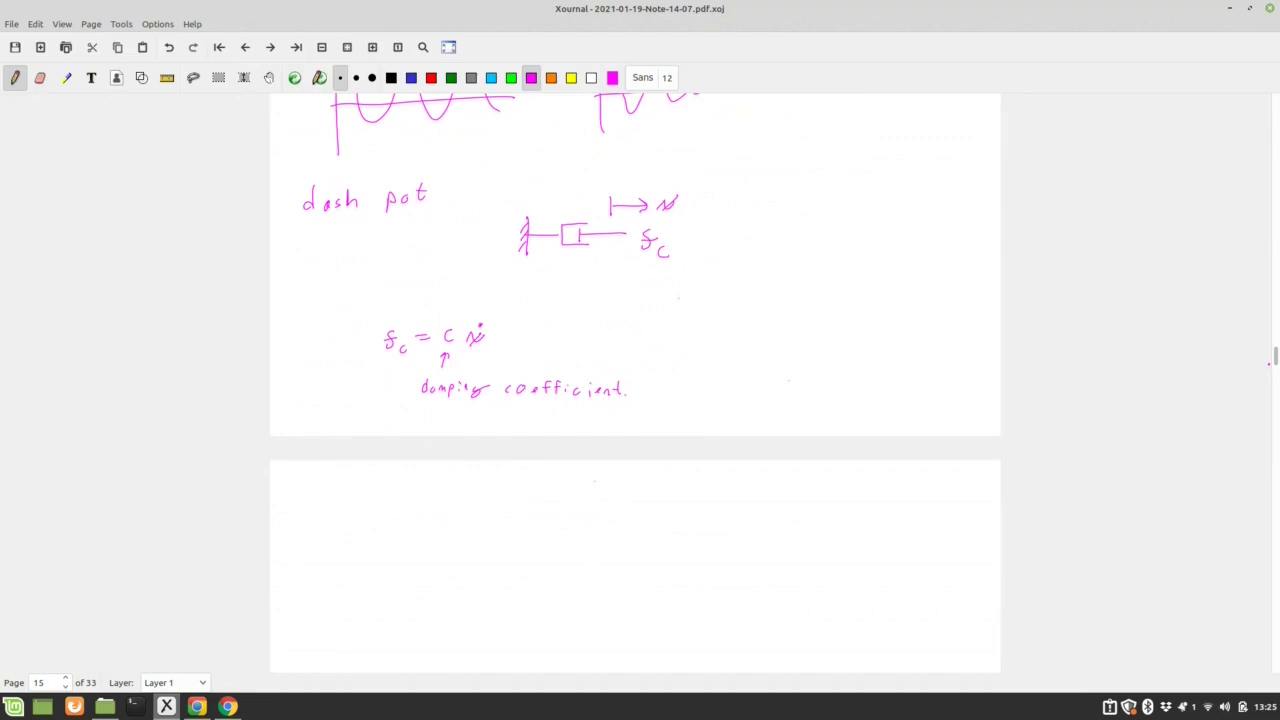
{"action": "left_click_drag", "start_coordinate": [682, 375], "coordinate": [694, 403]}
{"action": "key", "text": "ctrl+shift+e"}
{"action": "mouse_move", "coordinate": [700, 400]}
{"action": "left_mouse_down"}
{"action": "mouse_move", "coordinate": [690, 380]}
{"action": "mouse_move", "coordinate": [667, 393]}
{"action": "mouse_move", "coordinate": [694, 399]}
{"action": "left_mouse_up"}
{"action": "key", "text": "ctrl+shift+p"}
{"action": "mouse_move", "coordinate": [670, 402]}
{"action": "left_mouse_down"}
{"action": "mouse_move", "coordinate": [703, 394]}
{"action": "mouse_move", "coordinate": [690, 417]}
{"action": "left_mouse_up"}
- On page 16, draw the Y-shaped mount and the right pad with hatched ground
{"action": "scroll", "coordinate": [1274, 361], "scroll_direction": "down", "scroll_amount": 2}
{"action": "left_click_drag", "start_coordinate": [1274, 364], "coordinate": [1274, 366]}
{"action": "mouse_move", "coordinate": [397, 338]}
{"action": "left_mouse_down"}
{"action": "mouse_move", "coordinate": [419, 396]}
{"action": "mouse_move", "coordinate": [421, 446]}
{"action": "mouse_move", "coordinate": [452, 447]}
{"action": "mouse_move", "coordinate": [452, 405]}
{"action": "mouse_move", "coordinate": [499, 355]}
{"action": "mouse_move", "coordinate": [490, 335]}
{"action": "mouse_move", "coordinate": [455, 358]}
{"action": "mouse_move", "coordinate": [393, 345]}
{"action": "left_mouse_up"}
{"action": "mouse_move", "coordinate": [402, 418]}
{"action": "left_mouse_down"}
{"action": "mouse_move", "coordinate": [393, 406]}
{"action": "mouse_move", "coordinate": [493, 410]}
{"action": "mouse_move", "coordinate": [480, 408]}
{"action": "left_mouse_up"}
{"action": "mouse_move", "coordinate": [482, 420]}
{"action": "left_mouse_down"}
{"action": "mouse_move", "coordinate": [509, 430]}
{"action": "mouse_move", "coordinate": [473, 445]}
{"action": "left_mouse_up"}
{"action": "left_click_drag", "start_coordinate": [482, 437], "coordinate": [487, 443]}
{"action": "left_click_drag", "start_coordinate": [498, 434], "coordinate": [494, 443]}
{"action": "left_click_drag", "start_coordinate": [506, 433], "coordinate": [501, 442]}
- Add the hatched left pad and an arrow to the right pad labelled 'rubber'
{"action": "left_click_drag", "start_coordinate": [383, 419], "coordinate": [412, 427]}
{"action": "mouse_move", "coordinate": [411, 427]}
{"action": "left_mouse_down"}
{"action": "mouse_move", "coordinate": [392, 419]}
{"action": "mouse_move", "coordinate": [416, 431]}
{"action": "mouse_move", "coordinate": [404, 441]}
{"action": "left_mouse_up"}
{"action": "left_click_drag", "start_coordinate": [407, 436], "coordinate": [392, 444]}
{"action": "left_click_drag", "start_coordinate": [387, 437], "coordinate": [378, 445]}
{"action": "mouse_move", "coordinate": [527, 403]}
{"action": "left_mouse_down"}
{"action": "mouse_move", "coordinate": [511, 414]}
{"action": "mouse_move", "coordinate": [582, 410]}
{"action": "left_mouse_up"}
{"action": "left_click", "coordinate": [580, 409]}
{"action": "left_click_drag", "start_coordinate": [583, 404], "coordinate": [590, 406]}
{"action": "left_click", "coordinate": [593, 413]}
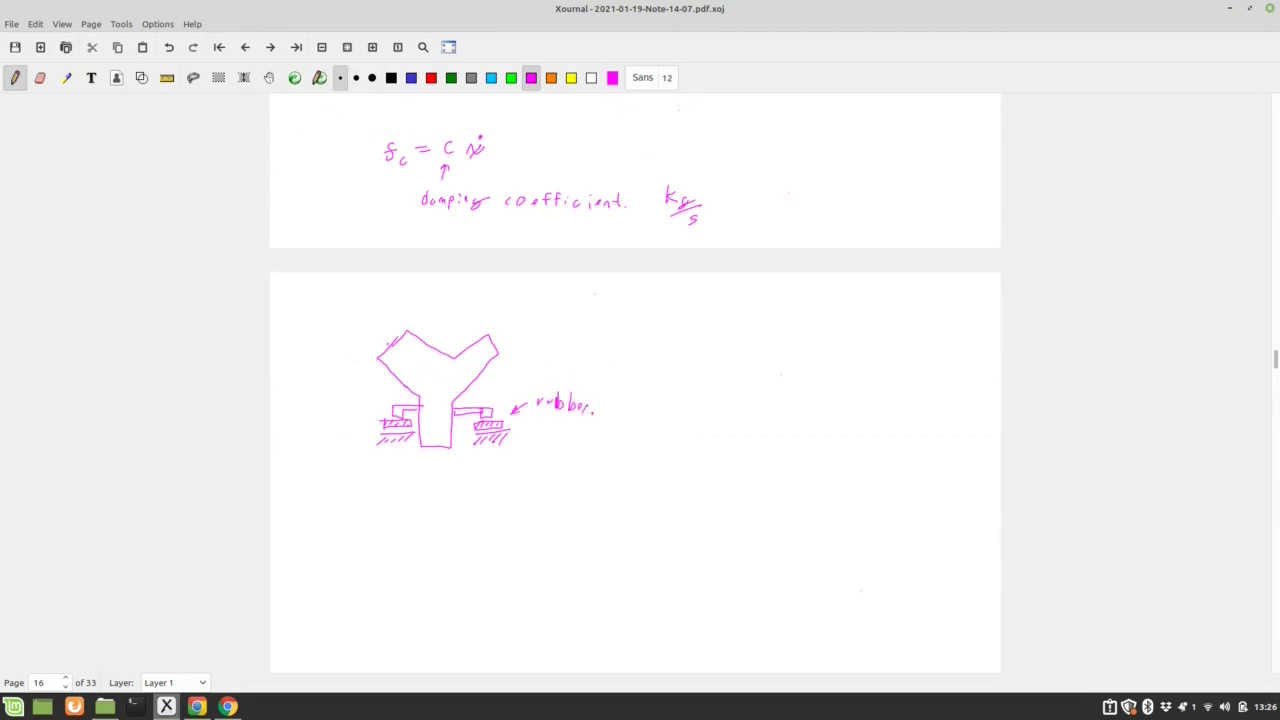
- Draw the hatched wall with a spring labelled k and a damper labelled c
{"action": "mouse_move", "coordinate": [706, 348]}
{"action": "left_mouse_down"}
{"action": "mouse_move", "coordinate": [706, 438]}
{"action": "mouse_move", "coordinate": [689, 360]}
{"action": "mouse_move", "coordinate": [690, 396]}
{"action": "left_mouse_up"}
{"action": "left_click_drag", "start_coordinate": [706, 397], "coordinate": [694, 426]}
{"action": "left_click_drag", "start_coordinate": [712, 367], "coordinate": [820, 363]}
{"action": "left_click_drag", "start_coordinate": [756, 337], "coordinate": [768, 352]}
{"action": "mouse_move", "coordinate": [712, 408]}
{"action": "left_mouse_down"}
{"action": "mouse_move", "coordinate": [764, 397]}
{"action": "mouse_move", "coordinate": [748, 401]}
{"action": "mouse_move", "coordinate": [748, 423]}
{"action": "mouse_move", "coordinate": [830, 408]}
{"action": "left_mouse_up"}
{"action": "left_click_drag", "start_coordinate": [763, 386], "coordinate": [764, 395]}
- Add mass block m on rollers over hatched ground, with displacement arrow x above
{"action": "mouse_move", "coordinate": [825, 348]}
{"action": "left_mouse_down"}
{"action": "mouse_move", "coordinate": [828, 428]}
{"action": "mouse_move", "coordinate": [896, 412]}
{"action": "mouse_move", "coordinate": [896, 354]}
{"action": "mouse_move", "coordinate": [824, 350]}
{"action": "left_mouse_up"}
{"action": "left_click_drag", "start_coordinate": [850, 398], "coordinate": [866, 398]}
{"action": "left_click_drag", "start_coordinate": [828, 441], "coordinate": [921, 448]}
{"action": "left_click_drag", "start_coordinate": [812, 469], "coordinate": [850, 460]}
{"action": "left_click_drag", "start_coordinate": [848, 468], "coordinate": [868, 458]}
{"action": "left_click_drag", "start_coordinate": [880, 470], "coordinate": [918, 458]}
{"action": "mouse_move", "coordinate": [844, 313]}
{"action": "left_mouse_down"}
{"action": "mouse_move", "coordinate": [844, 338]}
{"action": "mouse_move", "coordinate": [896, 334]}
{"action": "left_mouse_up"}
{"action": "left_click_drag", "start_coordinate": [901, 320], "coordinate": [888, 335]}
{"action": "scroll", "coordinate": [1274, 364], "scroll_direction": "down", "scroll_amount": 3}
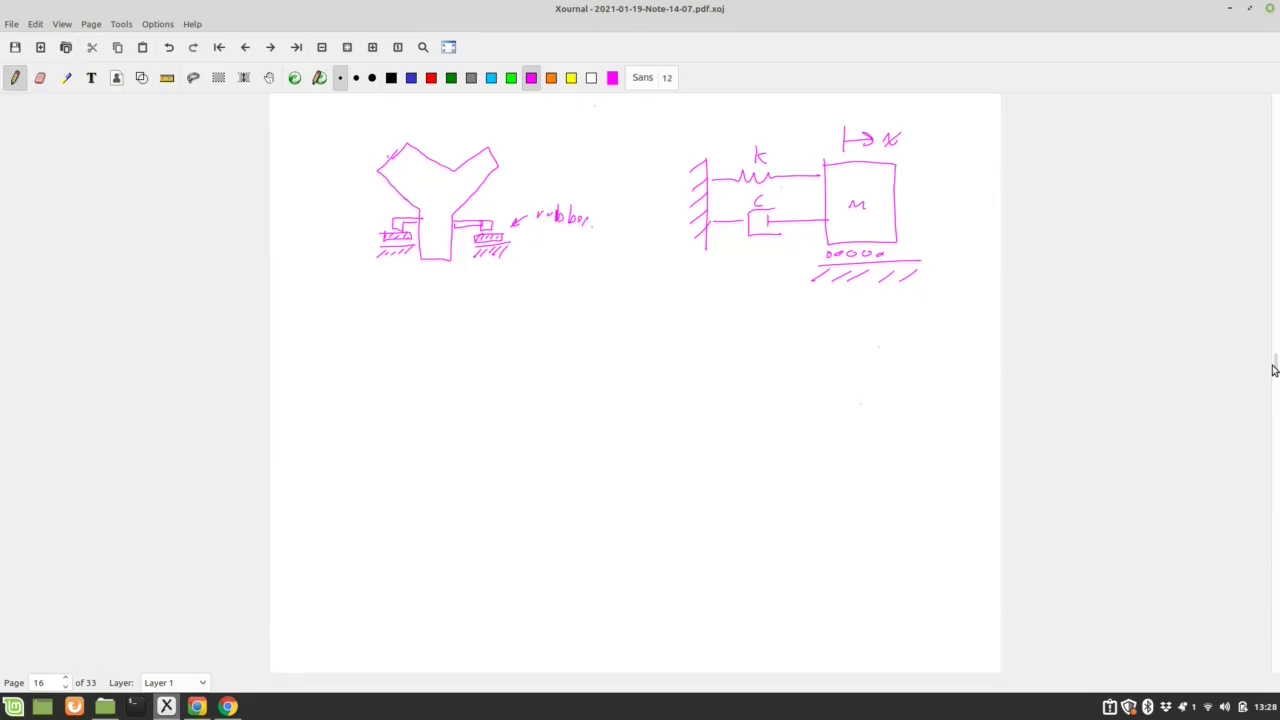
- Draw the free-body box with spring and damping force arrows and weight mg downward
{"action": "mouse_move", "coordinate": [825, 351]}
{"action": "left_mouse_down"}
{"action": "mouse_move", "coordinate": [826, 396]}
{"action": "mouse_move", "coordinate": [891, 396]}
{"action": "mouse_move", "coordinate": [878, 340]}
{"action": "mouse_move", "coordinate": [834, 333]}
{"action": "mouse_move", "coordinate": [826, 362]}
{"action": "left_mouse_up"}
{"action": "mouse_move", "coordinate": [786, 344]}
{"action": "left_mouse_down"}
{"action": "mouse_move", "coordinate": [820, 346]}
{"action": "mouse_move", "coordinate": [795, 353]}
{"action": "mouse_move", "coordinate": [795, 334]}
{"action": "left_mouse_up"}
{"action": "mouse_move", "coordinate": [790, 386]}
{"action": "left_mouse_down"}
{"action": "mouse_move", "coordinate": [822, 386]}
{"action": "mouse_move", "coordinate": [795, 391]}
{"action": "mouse_move", "coordinate": [798, 376]}
{"action": "left_mouse_up"}
{"action": "mouse_move", "coordinate": [857, 374]}
{"action": "left_mouse_down"}
{"action": "mouse_move", "coordinate": [861, 421]}
{"action": "mouse_move", "coordinate": [886, 413]}
{"action": "left_mouse_up"}
- Handwrite 'how much damping do you need?' and draw a line framing it with the free-body sketch
{"action": "mouse_move", "coordinate": [320, 349]}
{"action": "left_mouse_down"}
{"action": "mouse_move", "coordinate": [337, 362]}
{"action": "mouse_move", "coordinate": [494, 357]}
{"action": "left_mouse_up"}
{"action": "left_click", "coordinate": [372, 358]}
{"action": "left_click_drag", "start_coordinate": [500, 362], "coordinate": [628, 370]}
{"action": "left_click", "coordinate": [603, 356]}
{"action": "left_click_drag", "start_coordinate": [644, 355], "coordinate": [688, 362]}
{"action": "left_click", "coordinate": [674, 360]}
{"action": "left_click_drag", "start_coordinate": [690, 360], "coordinate": [708, 362]}
{"action": "left_click_drag", "start_coordinate": [716, 346], "coordinate": [704, 364]}
{"action": "left_click_drag", "start_coordinate": [720, 344], "coordinate": [724, 356]}
{"action": "mouse_move", "coordinate": [293, 327]}
{"action": "left_mouse_down"}
{"action": "mouse_move", "coordinate": [743, 300]}
{"action": "mouse_move", "coordinate": [766, 439]}
{"action": "mouse_move", "coordinate": [1006, 440]}
{"action": "left_mouse_up"}
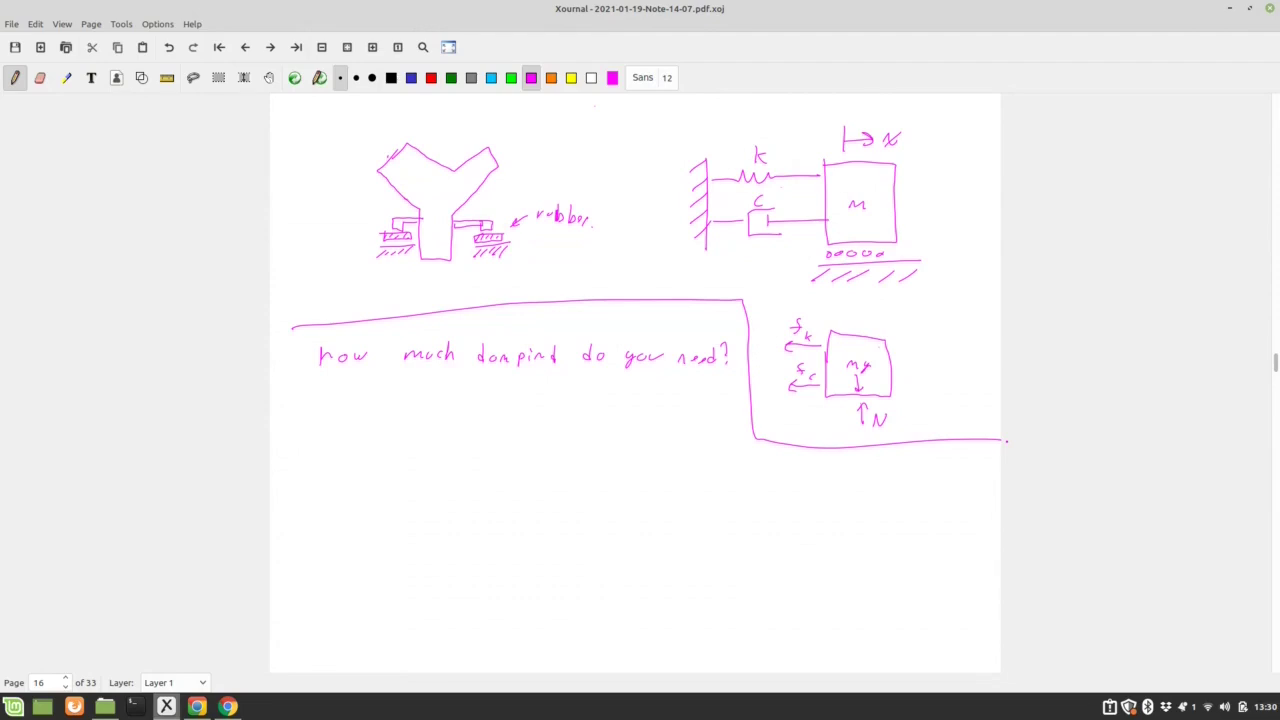
- Draw black plot axes, then sketch a magenta decaying curve and envelope and undo both
{"action": "scroll", "coordinate": [1265, 373], "scroll_direction": "down", "scroll_amount": 6}
{"action": "scroll", "coordinate": [1260, 374], "scroll_direction": "up", "scroll_amount": 1}
{"action": "left_click", "coordinate": [391, 77]}
{"action": "left_click_drag", "start_coordinate": [336, 236], "coordinate": [335, 432]}
{"action": "left_click_drag", "start_coordinate": [332, 330], "coordinate": [751, 307]}
{"action": "left_click", "coordinate": [529, 78]}
{"action": "mouse_move", "coordinate": [336, 265]}
{"action": "left_mouse_down"}
{"action": "mouse_move", "coordinate": [379, 286]}
{"action": "mouse_move", "coordinate": [405, 355]}
{"action": "mouse_move", "coordinate": [503, 300]}
{"action": "mouse_move", "coordinate": [558, 327]}
{"action": "mouse_move", "coordinate": [666, 303]}
{"action": "mouse_move", "coordinate": [732, 310]}
{"action": "left_mouse_up"}
{"action": "mouse_move", "coordinate": [337, 265]}
{"action": "left_mouse_down"}
{"action": "mouse_move", "coordinate": [497, 313]}
{"action": "mouse_move", "coordinate": [690, 318]}
{"action": "left_mouse_up"}
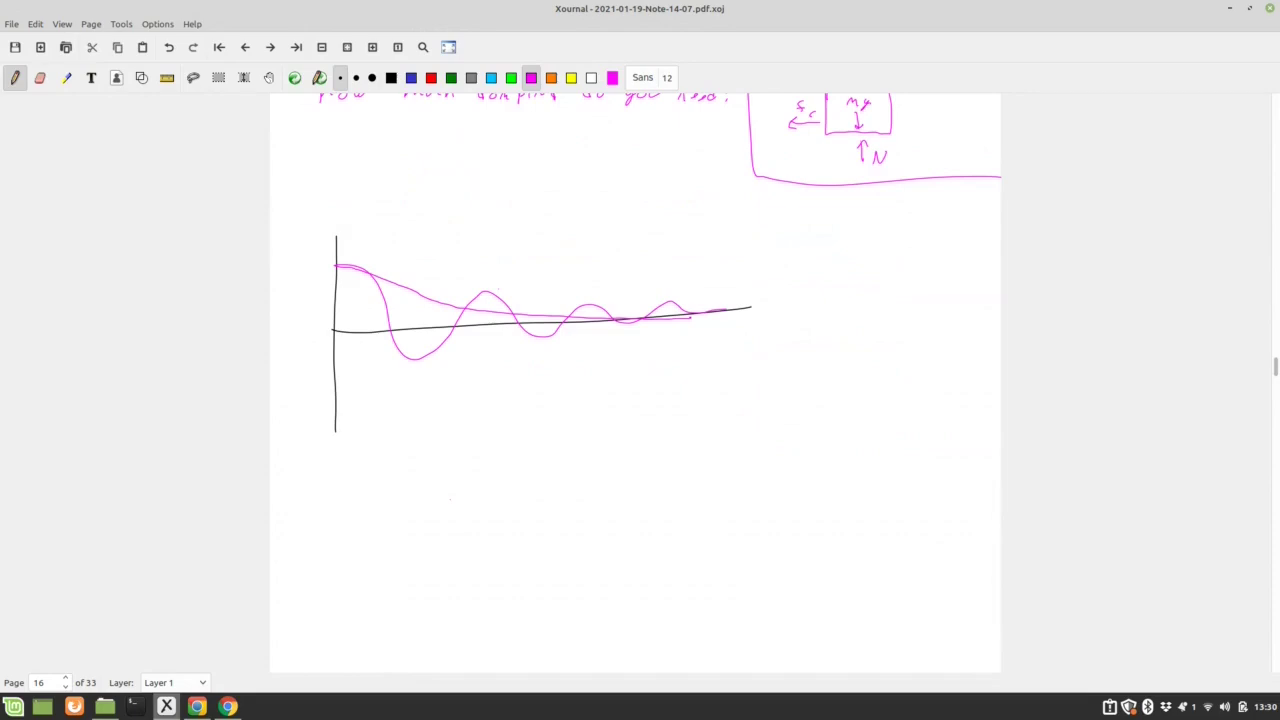
{"action": "left_click", "coordinate": [169, 47]}
{"action": "left_click", "coordinate": [169, 47]}
- Write the bullet 'Undamped, Oscillates' below the graph
{"action": "left_click_drag", "start_coordinate": [364, 476], "coordinate": [404, 490]}
{"action": "mouse_move", "coordinate": [422, 487]}
{"action": "left_mouse_down"}
{"action": "mouse_move", "coordinate": [456, 490]}
{"action": "mouse_move", "coordinate": [468, 472]}
{"action": "mouse_move", "coordinate": [474, 494]}
{"action": "mouse_move", "coordinate": [516, 477]}
{"action": "left_mouse_up"}
{"action": "mouse_move", "coordinate": [559, 484]}
{"action": "left_mouse_down"}
{"action": "mouse_move", "coordinate": [586, 470]}
{"action": "mouse_move", "coordinate": [607, 486]}
{"action": "mouse_move", "coordinate": [684, 478]}
{"action": "mouse_move", "coordinate": [725, 490]}
{"action": "mouse_move", "coordinate": [729, 477]}
{"action": "left_mouse_up"}
- Handwrite 'the equilibrium and does not decay.' to complete the magenta Undamped bullet
{"action": "mouse_move", "coordinate": [736, 472]}
{"action": "left_mouse_down"}
{"action": "mouse_move", "coordinate": [802, 481]}
{"action": "mouse_move", "coordinate": [799, 495]}
{"action": "mouse_move", "coordinate": [821, 476]}
{"action": "mouse_move", "coordinate": [924, 486]}
{"action": "left_mouse_up"}
{"action": "left_click", "coordinate": [918, 481]}
{"action": "left_click_drag", "start_coordinate": [932, 472], "coordinate": [933, 487]}
{"action": "mouse_move", "coordinate": [502, 512]}
{"action": "left_mouse_down"}
{"action": "mouse_move", "coordinate": [497, 526]}
{"action": "mouse_move", "coordinate": [520, 525]}
{"action": "left_mouse_up"}
{"action": "left_click_drag", "start_coordinate": [522, 519], "coordinate": [564, 526]}
{"action": "left_click_drag", "start_coordinate": [570, 520], "coordinate": [642, 526]}
{"action": "left_click_drag", "start_coordinate": [652, 521], "coordinate": [700, 534]}
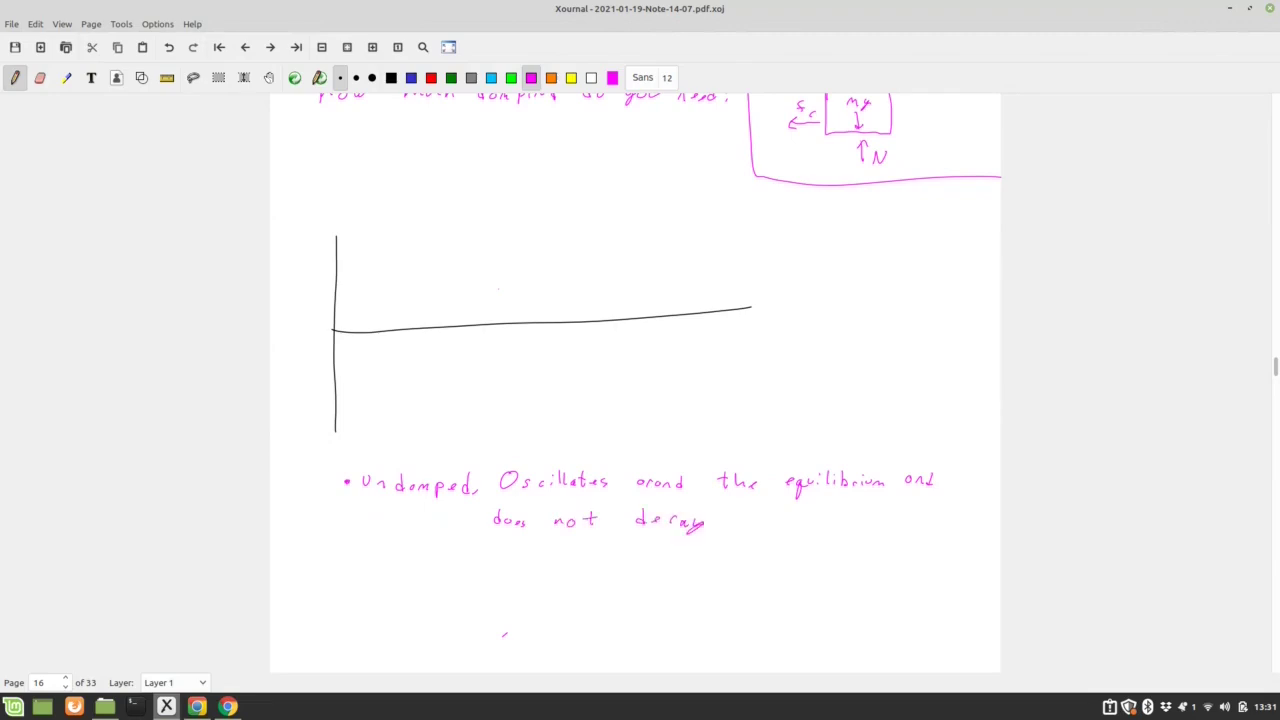
- Redraw the Undamped bullet dot in orange and sketch an orange undamped oscillation wave on the axes
{"action": "left_click", "coordinate": [551, 77]}
{"action": "left_click", "coordinate": [347, 482]}
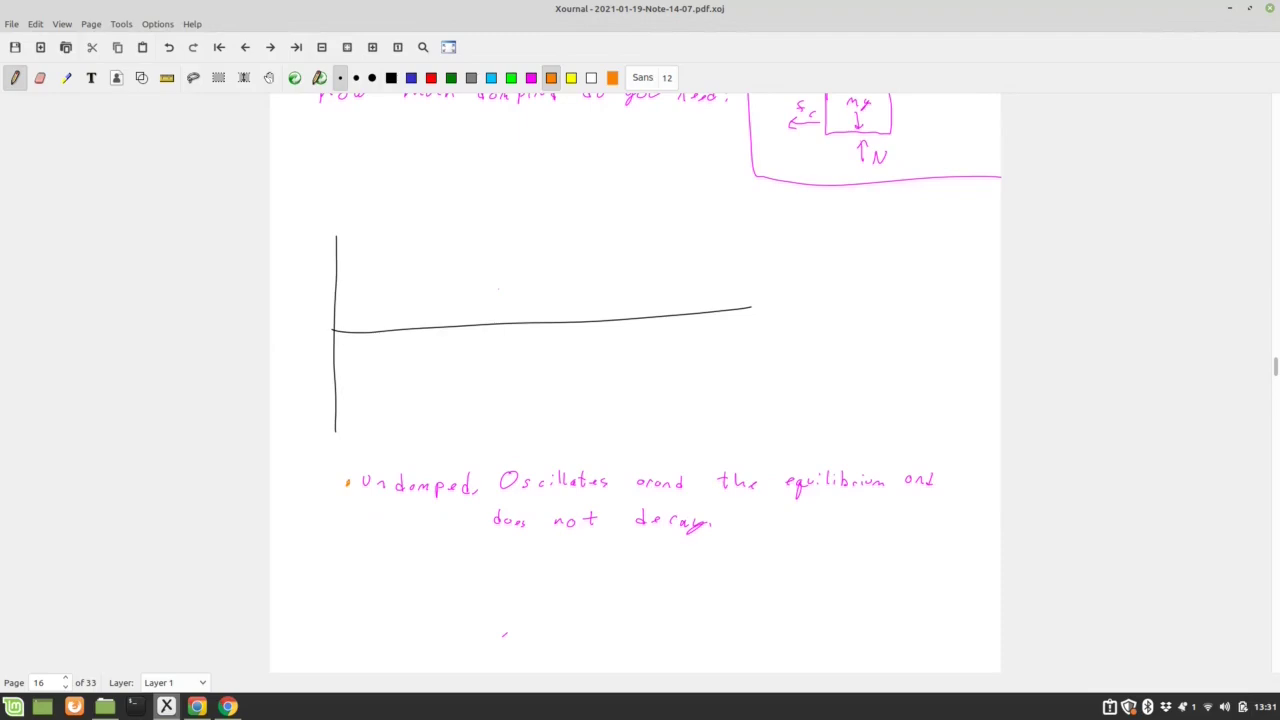
{"action": "mouse_move", "coordinate": [340, 258]}
{"action": "left_mouse_down"}
{"action": "mouse_move", "coordinate": [368, 276]}
{"action": "mouse_move", "coordinate": [410, 373]}
{"action": "mouse_move", "coordinate": [446, 358]}
{"action": "mouse_move", "coordinate": [484, 289]}
{"action": "mouse_move", "coordinate": [529, 259]}
{"action": "mouse_move", "coordinate": [559, 295]}
{"action": "mouse_move", "coordinate": [574, 353]}
{"action": "mouse_move", "coordinate": [609, 383]}
{"action": "mouse_move", "coordinate": [645, 349]}
{"action": "mouse_move", "coordinate": [684, 272]}
{"action": "mouse_move", "coordinate": [729, 239]}
{"action": "mouse_move", "coordinate": [774, 270]}
{"action": "left_mouse_up"}
{"action": "left_click_drag", "start_coordinate": [1275, 366], "coordinate": [1272, 375]}
- Handwrite 'Underdamped: Oscillates around the equilibrium and' in magenta beside the cyan bullet
{"action": "left_click", "coordinate": [491, 77]}
{"action": "left_click", "coordinate": [531, 77]}
{"action": "left_click", "coordinate": [406, 374]}
{"action": "mouse_move", "coordinate": [367, 376]}
{"action": "left_mouse_down"}
{"action": "mouse_move", "coordinate": [452, 396]}
{"action": "mouse_move", "coordinate": [517, 378]}
{"action": "mouse_move", "coordinate": [540, 386]}
{"action": "left_mouse_up"}
{"action": "left_click", "coordinate": [429, 384]}
{"action": "left_click_drag", "start_coordinate": [549, 379], "coordinate": [558, 388]}
{"action": "left_click_drag", "start_coordinate": [583, 371], "coordinate": [596, 384]}
{"action": "mouse_move", "coordinate": [602, 376]}
{"action": "left_mouse_down"}
{"action": "mouse_move", "coordinate": [682, 384]}
{"action": "mouse_move", "coordinate": [692, 372]}
{"action": "mouse_move", "coordinate": [738, 386]}
{"action": "mouse_move", "coordinate": [740, 399]}
{"action": "mouse_move", "coordinate": [752, 378]}
{"action": "mouse_move", "coordinate": [776, 381]}
{"action": "left_mouse_up"}
{"action": "left_click", "coordinate": [773, 378]}
{"action": "mouse_move", "coordinate": [786, 363]}
{"action": "left_mouse_down"}
{"action": "mouse_move", "coordinate": [787, 380]}
{"action": "mouse_move", "coordinate": [843, 378]}
{"action": "left_mouse_up"}
{"action": "left_click_drag", "start_coordinate": [846, 371], "coordinate": [905, 373]}
{"action": "left_click_drag", "start_coordinate": [916, 363], "coordinate": [912, 377]}
- Write 'slowly decays' on the second line of the Underdamped bullet
{"action": "mouse_move", "coordinate": [369, 411]}
{"action": "left_mouse_down"}
{"action": "mouse_move", "coordinate": [363, 421]}
{"action": "mouse_move", "coordinate": [416, 409]}
{"action": "mouse_move", "coordinate": [432, 428]}
{"action": "mouse_move", "coordinate": [464, 424]}
{"action": "left_mouse_up"}
{"action": "left_click", "coordinate": [405, 421]}
{"action": "mouse_move", "coordinate": [478, 422]}
{"action": "left_mouse_down"}
{"action": "mouse_move", "coordinate": [515, 421]}
{"action": "mouse_move", "coordinate": [510, 432]}
{"action": "left_mouse_up"}
{"action": "left_click_drag", "start_coordinate": [537, 419], "coordinate": [527, 427]}
- Undo the stray magenta stroke traced over the sine's left peak
{"action": "scroll", "coordinate": [505, 447], "scroll_direction": "up", "scroll_amount": 5}
{"action": "mouse_move", "coordinate": [336, 339]}
{"action": "left_mouse_down"}
{"action": "mouse_move", "coordinate": [378, 355]}
{"action": "mouse_move", "coordinate": [389, 375]}
{"action": "left_mouse_up"}
{"action": "left_click", "coordinate": [169, 47]}
- Draw the cyan underdamped curve along the sine trough on the graph
{"action": "left_click", "coordinate": [491, 77]}
{"action": "mouse_move", "coordinate": [337, 337]}
{"action": "left_mouse_down"}
{"action": "mouse_move", "coordinate": [398, 410]}
{"action": "mouse_move", "coordinate": [429, 420]}
{"action": "mouse_move", "coordinate": [471, 410]}
{"action": "mouse_move", "coordinate": [534, 362]}
{"action": "mouse_move", "coordinate": [638, 404]}
{"action": "mouse_move", "coordinate": [726, 376]}
{"action": "mouse_move", "coordinate": [798, 386]}
{"action": "left_mouse_up"}
{"action": "left_click_drag", "start_coordinate": [1275, 366], "coordinate": [1275, 381]}
- Add a green bullet dot and handwrite 'does not pass equilibrium and' beside it in magenta
{"action": "left_click", "coordinate": [451, 77]}
{"action": "left_click_drag", "start_coordinate": [352, 467], "coordinate": [352, 468]}
{"action": "left_click", "coordinate": [531, 77]}
{"action": "left_click_drag", "start_coordinate": [382, 468], "coordinate": [461, 473]}
{"action": "mouse_move", "coordinate": [472, 463]}
{"action": "left_mouse_down"}
{"action": "mouse_move", "coordinate": [474, 478]}
{"action": "mouse_move", "coordinate": [542, 478]}
{"action": "left_mouse_up"}
{"action": "mouse_move", "coordinate": [551, 467]}
{"action": "left_mouse_down"}
{"action": "mouse_move", "coordinate": [616, 472]}
{"action": "mouse_move", "coordinate": [613, 486]}
{"action": "left_mouse_up"}
{"action": "left_click_drag", "start_coordinate": [609, 474], "coordinate": [657, 468]}
{"action": "left_click_drag", "start_coordinate": [663, 461], "coordinate": [710, 467]}
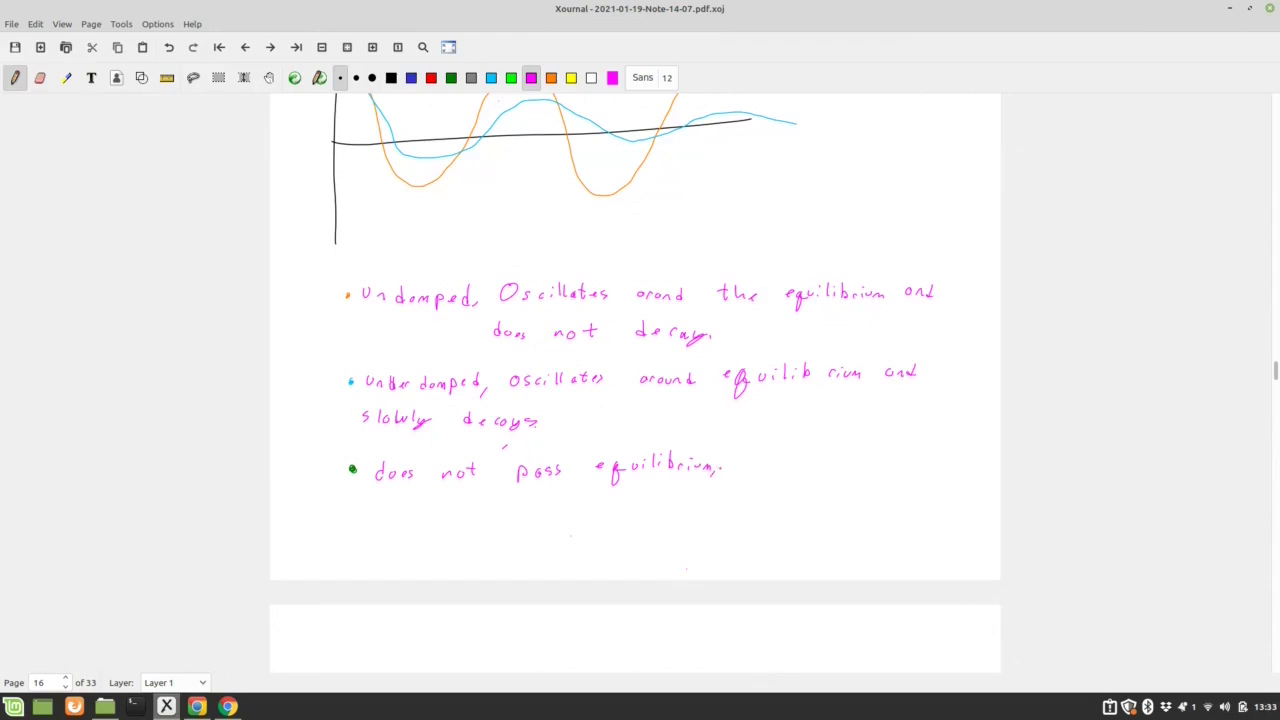
{"action": "left_click", "coordinate": [726, 474]}
{"action": "left_click_drag", "start_coordinate": [737, 464], "coordinate": [738, 471]}
{"action": "mouse_move", "coordinate": [740, 471]}
{"action": "left_mouse_down"}
{"action": "mouse_move", "coordinate": [760, 457]}
{"action": "mouse_move", "coordinate": [797, 467]}
{"action": "mouse_move", "coordinate": [780, 468]}
{"action": "mouse_move", "coordinate": [940, 462]}
{"action": "left_mouse_up"}
{"action": "left_click", "coordinate": [765, 464]}
- Continue the green bullet with 'is simple decay with no oscillation.' on the next line
{"action": "left_click_drag", "start_coordinate": [382, 503], "coordinate": [544, 511]}
{"action": "left_click_drag", "start_coordinate": [553, 500], "coordinate": [560, 510]}
{"action": "mouse_move", "coordinate": [567, 496]}
{"action": "left_mouse_down"}
{"action": "mouse_move", "coordinate": [566, 510]}
{"action": "mouse_move", "coordinate": [582, 511]}
{"action": "left_mouse_up"}
{"action": "mouse_move", "coordinate": [589, 498]}
{"action": "left_mouse_down"}
{"action": "mouse_move", "coordinate": [590, 511]}
{"action": "mouse_move", "coordinate": [604, 505]}
{"action": "left_mouse_up"}
{"action": "left_click_drag", "start_coordinate": [609, 508], "coordinate": [616, 504]}
{"action": "scroll", "coordinate": [635, 380], "scroll_direction": "up", "scroll_amount": 3}
{"action": "scroll", "coordinate": [635, 380], "scroll_direction": "down", "scroll_amount": 1}
- Draw a green overdamped curve from the top of the vertical axis across the graph
{"action": "left_click", "coordinate": [451, 77]}
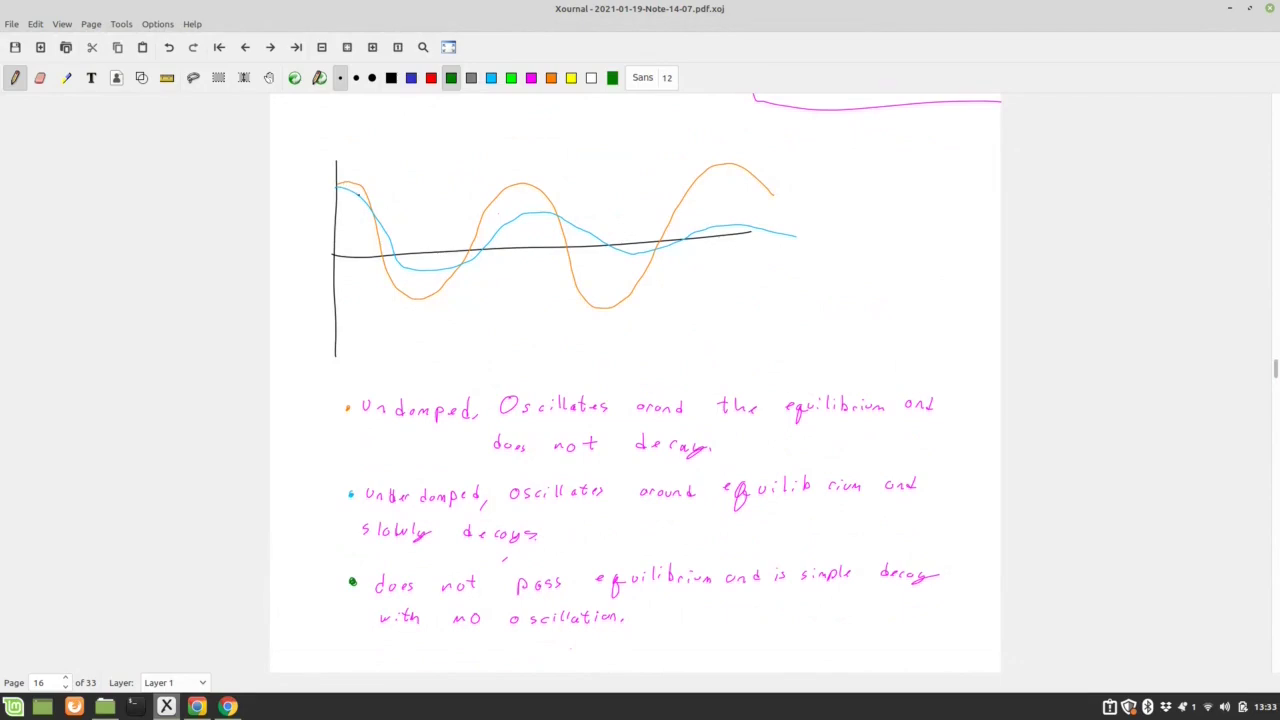
{"action": "mouse_move", "coordinate": [337, 187]}
{"action": "left_mouse_down"}
{"action": "mouse_move", "coordinate": [598, 226]}
{"action": "mouse_move", "coordinate": [818, 224]}
{"action": "left_mouse_up"}
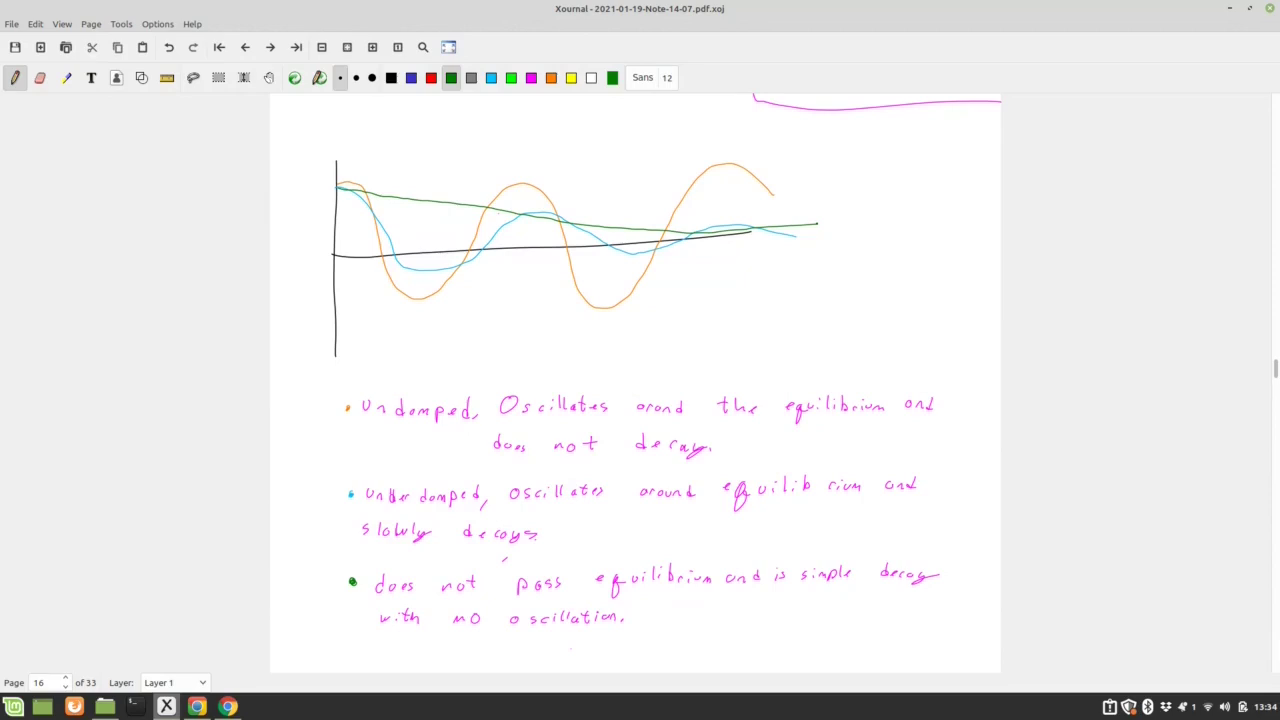
- Add a red bullet reading 'Critically damped', then write 'over damped' in green above the green bullet
{"action": "scroll", "coordinate": [1274, 371], "scroll_direction": "down", "scroll_amount": 3}
{"action": "scroll", "coordinate": [1274, 382], "scroll_direction": "down", "scroll_amount": 1}
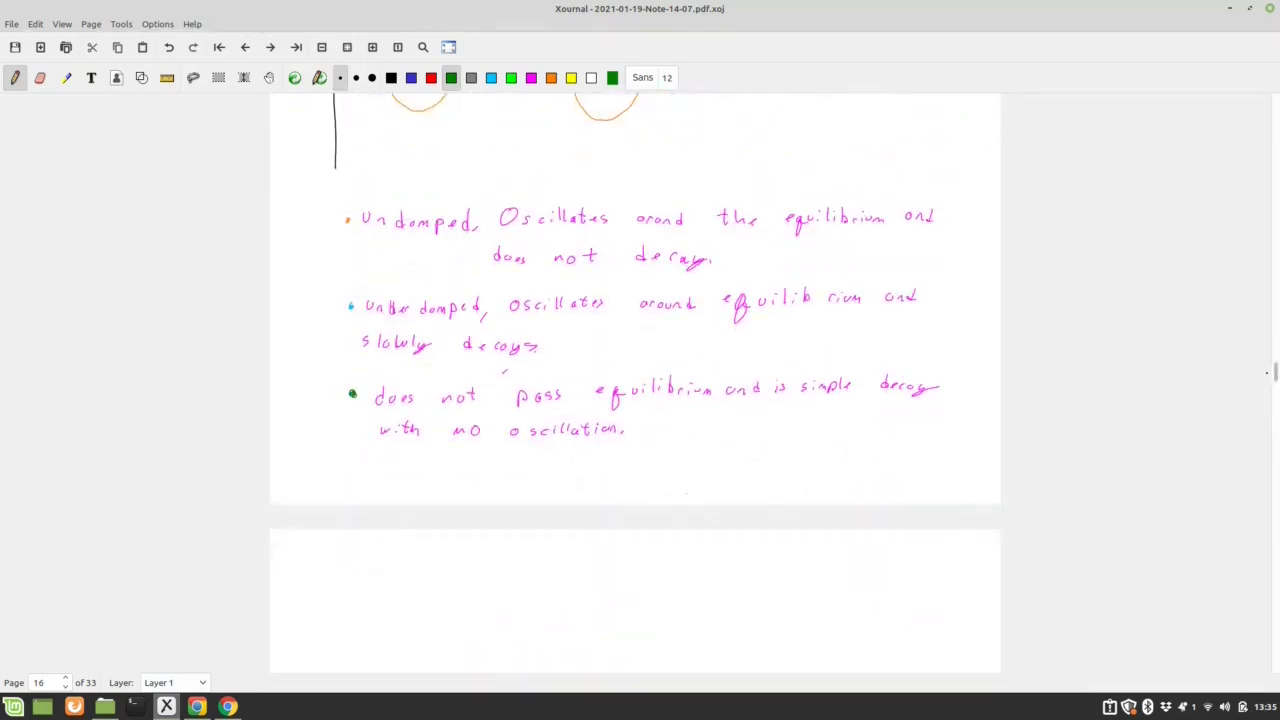
{"action": "left_click", "coordinate": [431, 77]}
{"action": "left_click_drag", "start_coordinate": [352, 470], "coordinate": [578, 465]}
{"action": "left_click", "coordinate": [395, 475]}
{"action": "left_click", "coordinate": [431, 471]}
{"action": "left_click", "coordinate": [521, 470]}
{"action": "left_click", "coordinate": [451, 77]}
{"action": "left_click_drag", "start_coordinate": [370, 373], "coordinate": [458, 380]}
- Handwrite 'Provides quickest approach to' in magenta after the Critically damped label
{"action": "left_click", "coordinate": [531, 78]}
{"action": "mouse_move", "coordinate": [617, 466]}
{"action": "left_mouse_down"}
{"action": "mouse_move", "coordinate": [775, 473]}
{"action": "mouse_move", "coordinate": [838, 452]}
{"action": "mouse_move", "coordinate": [872, 468]}
{"action": "mouse_move", "coordinate": [888, 457]}
{"action": "left_mouse_up"}
{"action": "left_click_drag", "start_coordinate": [894, 456], "coordinate": [902, 464]}
{"action": "mouse_move", "coordinate": [911, 448]}
{"action": "left_mouse_down"}
{"action": "mouse_move", "coordinate": [915, 462]}
{"action": "mouse_move", "coordinate": [943, 463]}
{"action": "left_mouse_up"}
{"action": "left_click_drag", "start_coordinate": [940, 455], "coordinate": [955, 456]}
- Write 'zero amplitude' and the quoted term 'state' on the next line, rewriting a misspelled word
{"action": "left_click_drag", "start_coordinate": [603, 485], "coordinate": [611, 491]}
{"action": "left_click_drag", "start_coordinate": [613, 487], "coordinate": [627, 486]}
{"action": "left_click_drag", "start_coordinate": [632, 487], "coordinate": [754, 494]}
{"action": "mouse_move", "coordinate": [816, 488]}
{"action": "left_mouse_down"}
{"action": "mouse_move", "coordinate": [815, 500]}
{"action": "mouse_move", "coordinate": [872, 499]}
{"action": "left_mouse_up"}
{"action": "left_click_drag", "start_coordinate": [883, 487], "coordinate": [889, 491]}
{"action": "left_click_drag", "start_coordinate": [895, 492], "coordinate": [901, 501]}
{"action": "left_click_drag", "start_coordinate": [897, 492], "coordinate": [915, 494]}
{"action": "left_click_drag", "start_coordinate": [921, 484], "coordinate": [920, 490]}
{"action": "left_click_drag", "start_coordinate": [848, 495], "coordinate": [816, 500]}
{"action": "left_click_drag", "start_coordinate": [812, 493], "coordinate": [834, 500]}
{"action": "left_click_drag", "start_coordinate": [836, 496], "coordinate": [845, 498]}
- Draw a red critically damped curve dropping quickly to equilibrium from the axis start
{"action": "scroll", "coordinate": [1273, 369], "scroll_direction": "up", "scroll_amount": 5}
{"action": "left_click", "coordinate": [431, 78]}
{"action": "mouse_move", "coordinate": [334, 266]}
{"action": "left_mouse_down"}
{"action": "mouse_move", "coordinate": [434, 313]}
{"action": "mouse_move", "coordinate": [672, 315]}
{"action": "mouse_move", "coordinate": [800, 300]}
{"action": "left_mouse_up"}
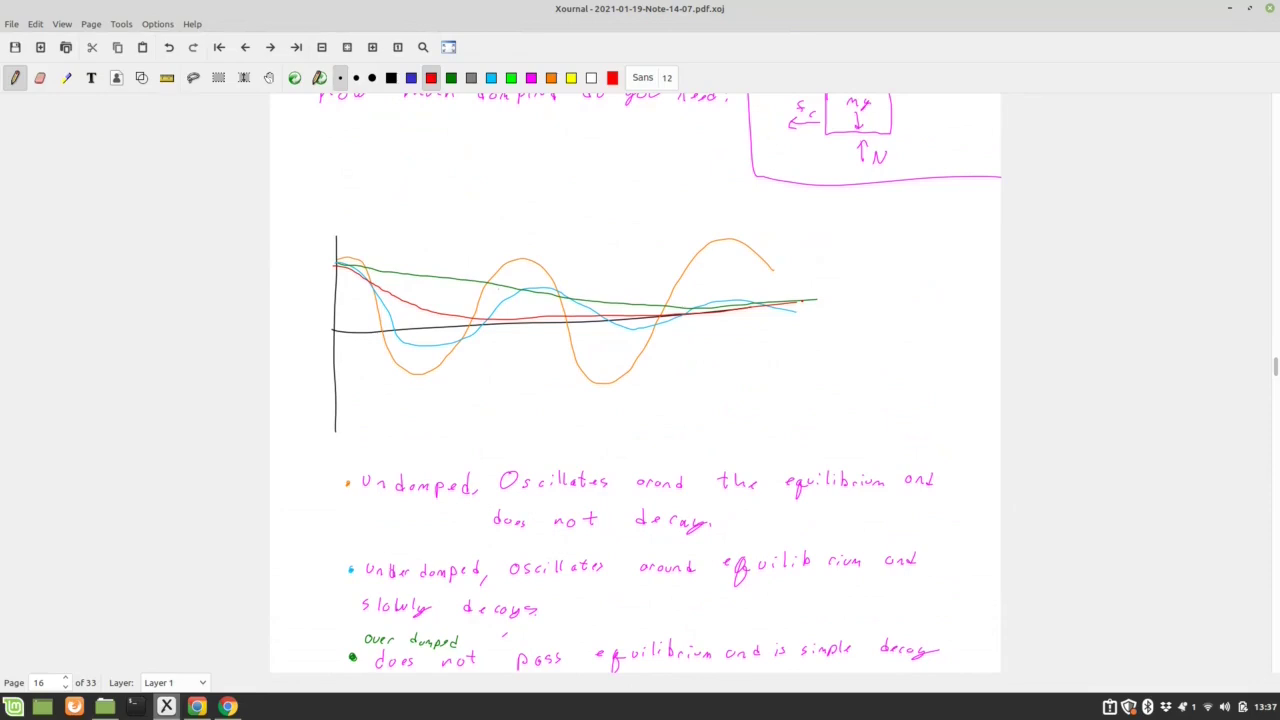